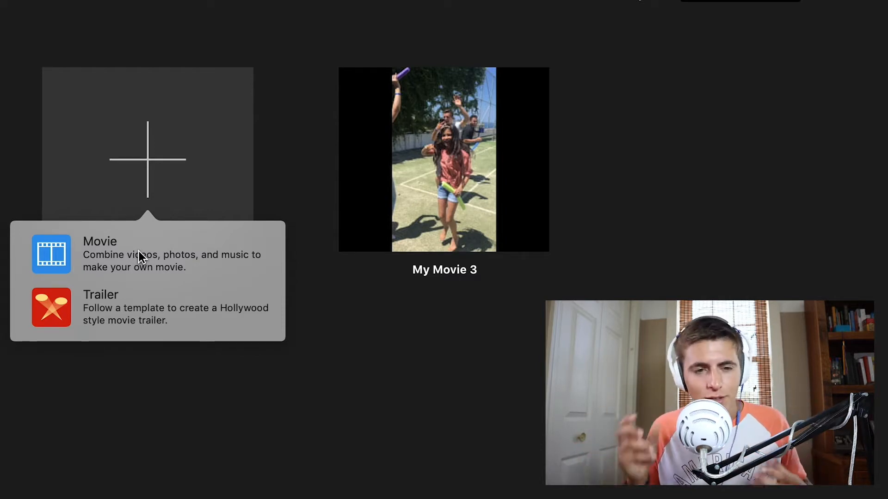
Create a new movie project and look through the existing events in the media library
left_click(139, 251)
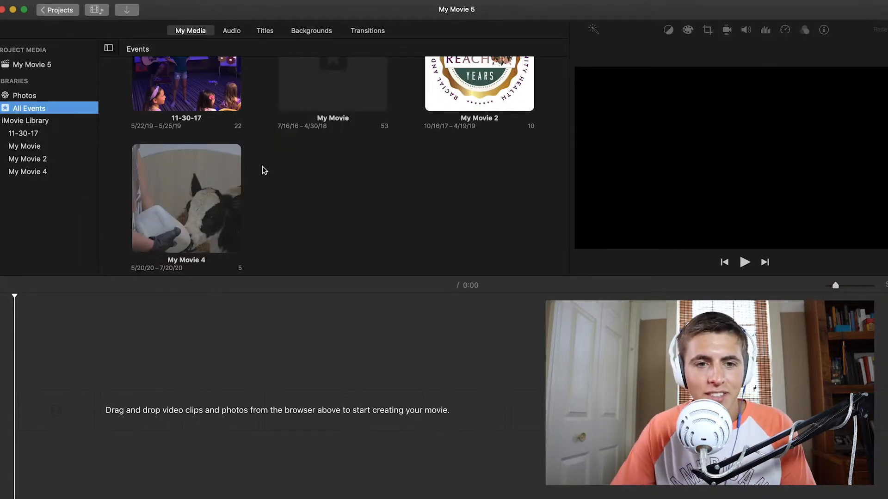
scroll(403, 185, "up", 3)
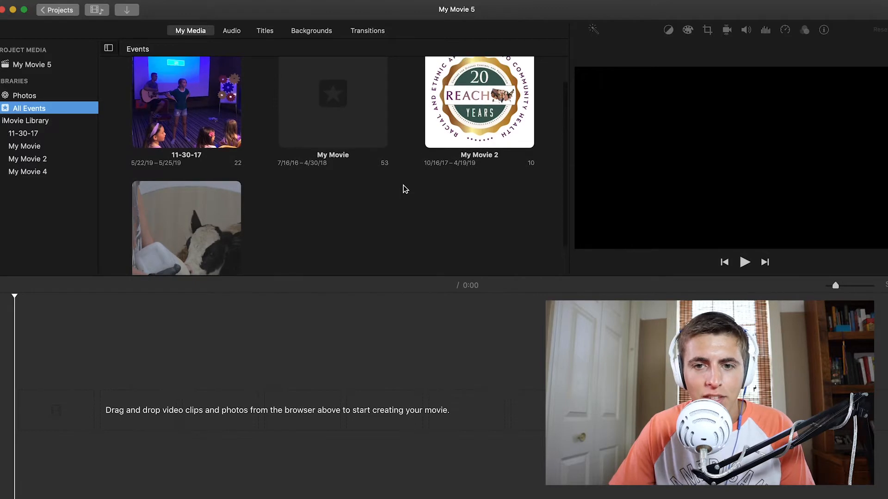
scroll(403, 185, "down", 3)
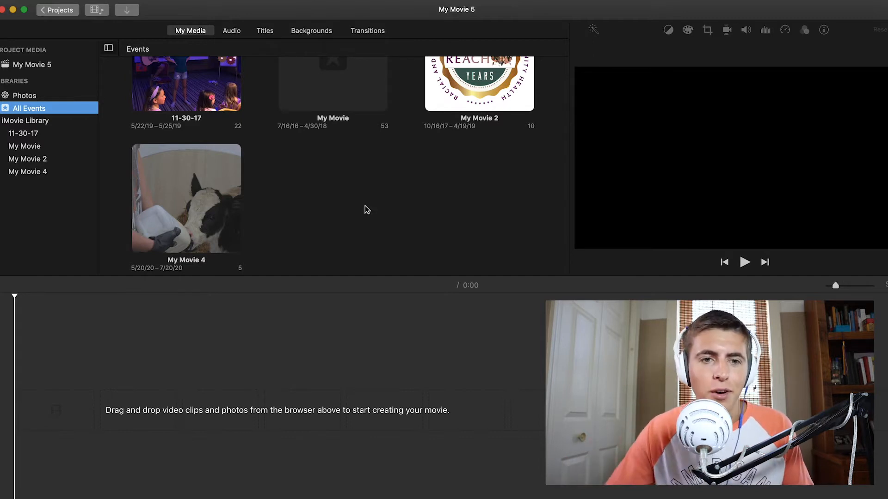
Import all files from the Video Files folder inside CCE Internship Videos on the external drive into the project media
left_click(128, 10)
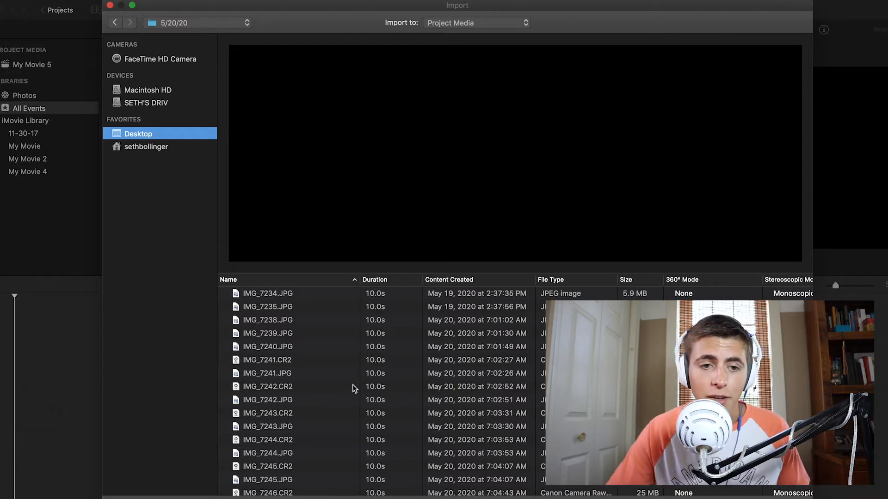
left_click(148, 103)
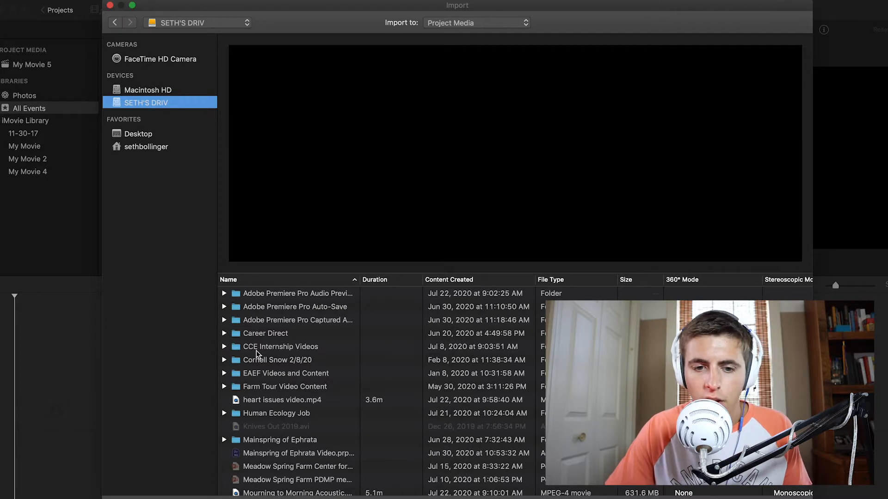
double_click(268, 349)
double_click(280, 333)
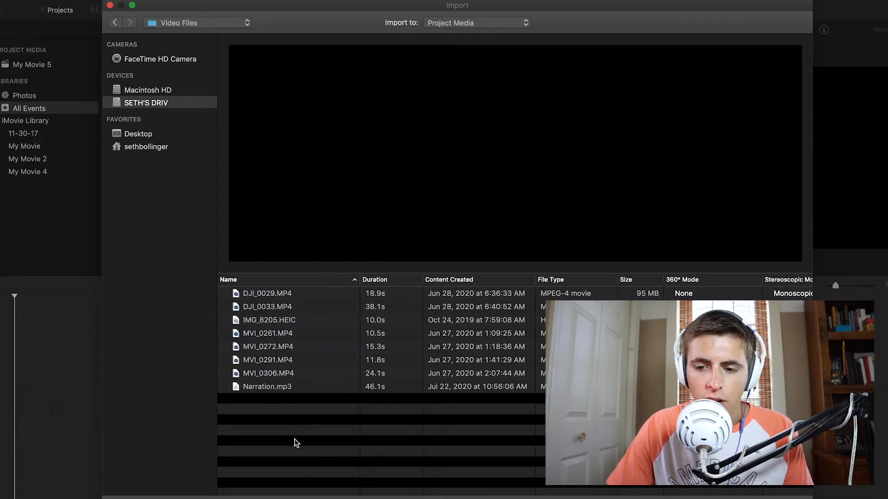
left_click_drag(300, 435, 297, 287)
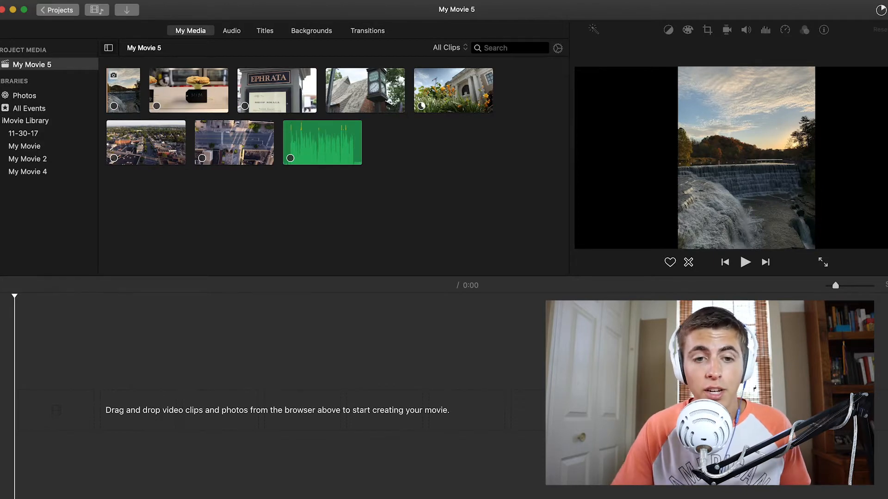
Place the Narration audio clip on the timeline's audio track at the start of the movie
left_click(318, 139)
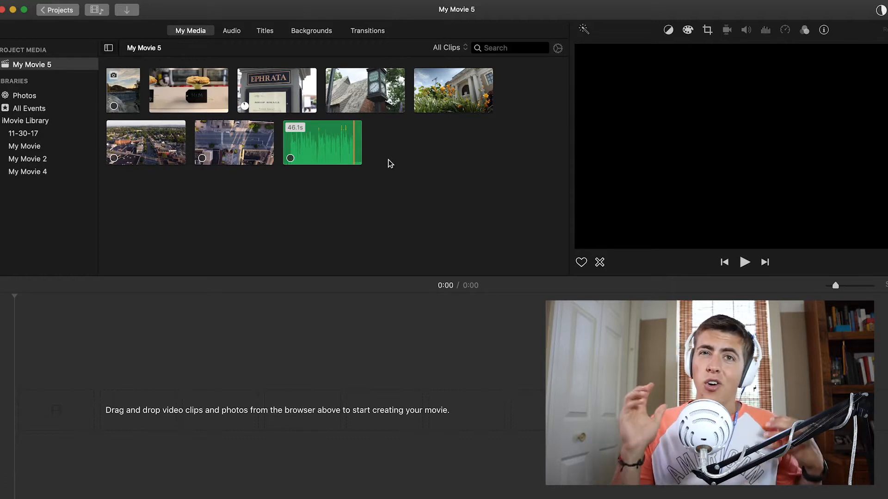
left_click(319, 145)
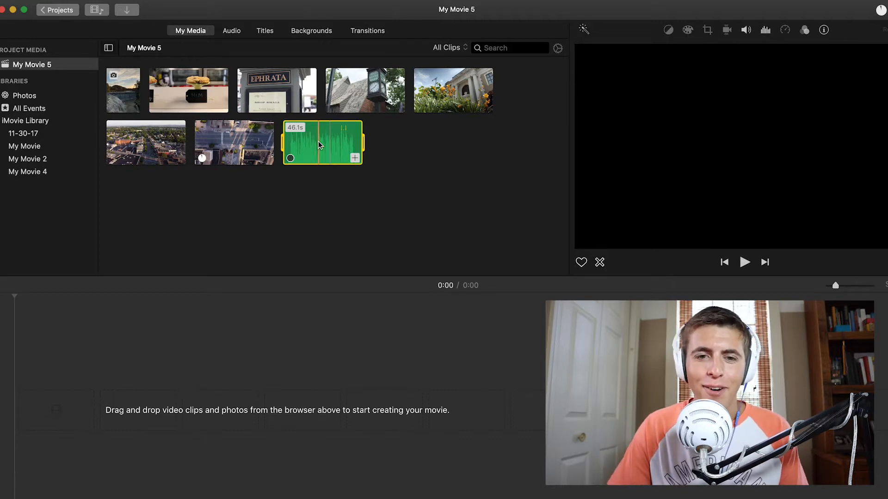
left_click_drag(318, 145, 19, 430)
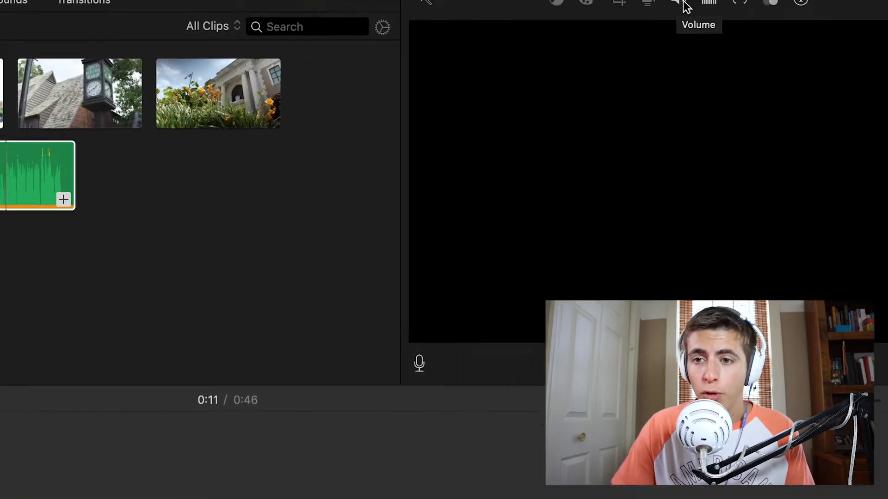
Lower the Narration clip's volume to about 70%
left_click(604, 48)
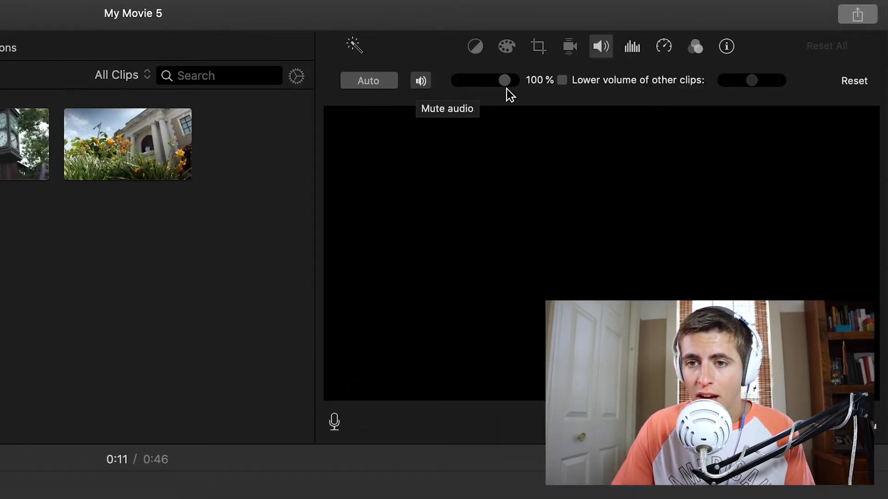
left_click_drag(504, 84, 492, 82)
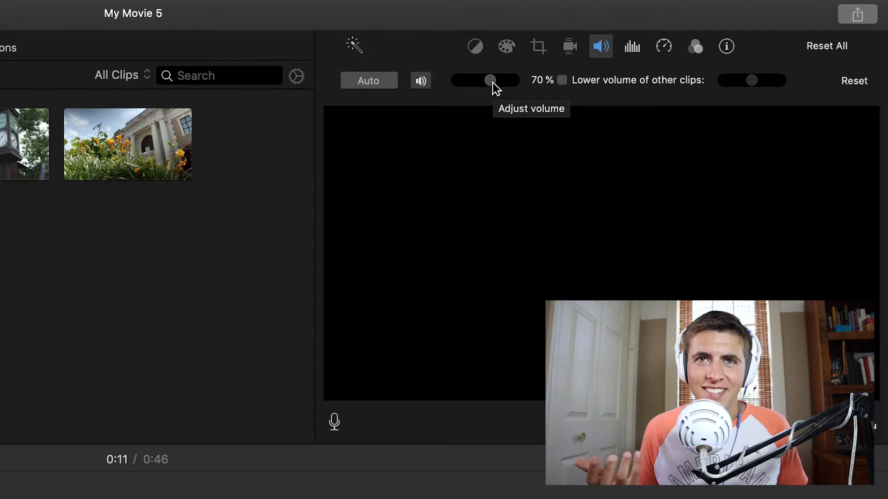
left_click_drag(492, 83, 489, 89)
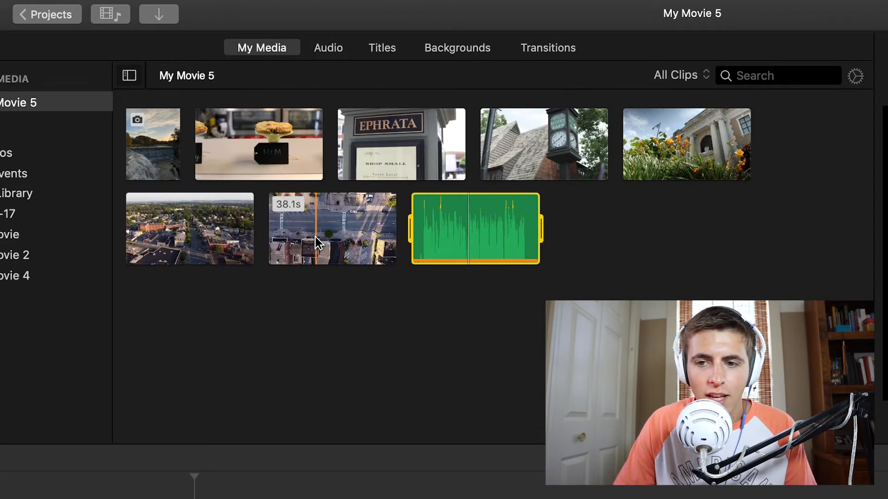
Add the aerial town view, the Ephrata sign, the street clock and the flower-fronted building clips to the timeline in that order
left_click_drag(190, 243, 67, 384)
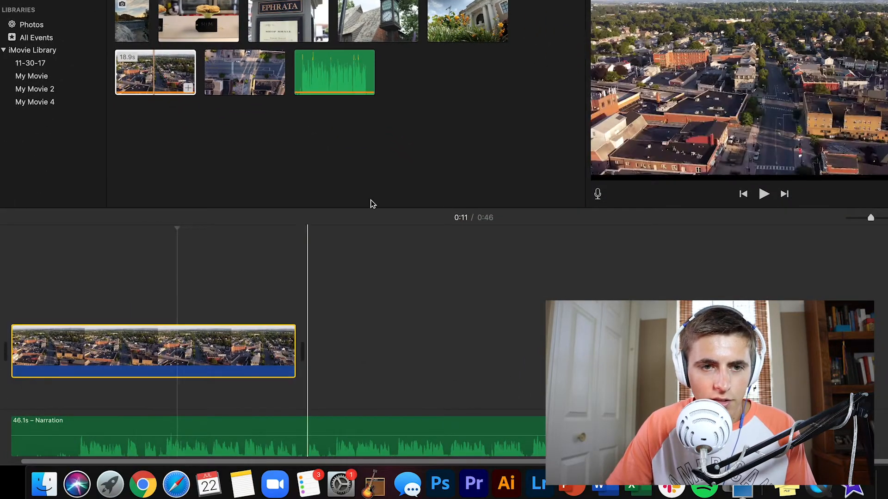
left_click_drag(286, 21, 340, 365)
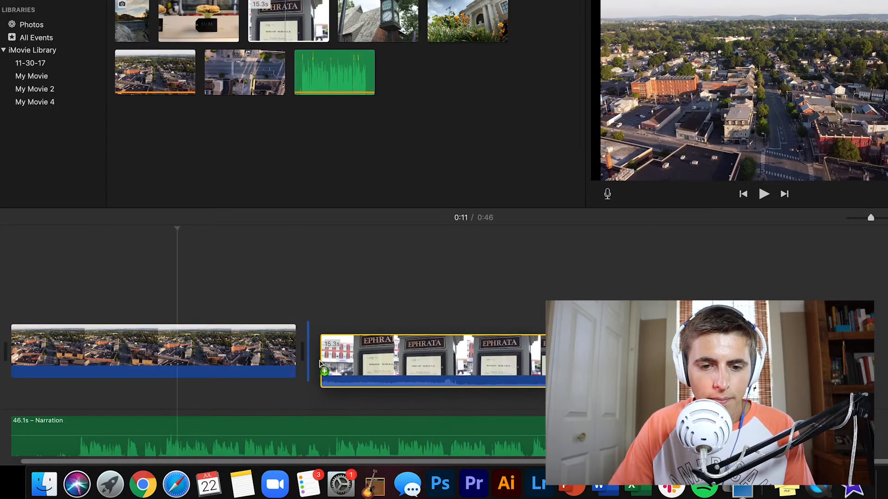
left_click_drag(382, 21, 592, 356)
left_click_drag(470, 23, 755, 353)
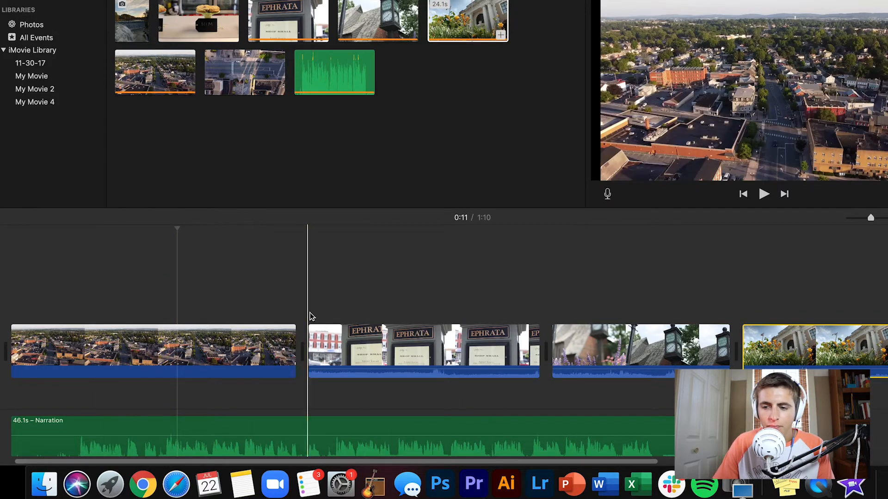
Shorten the four video clips on the timeline by trimming their ends, leaving the flower-fronted building clip about 12.7 s long
left_click(872, 222)
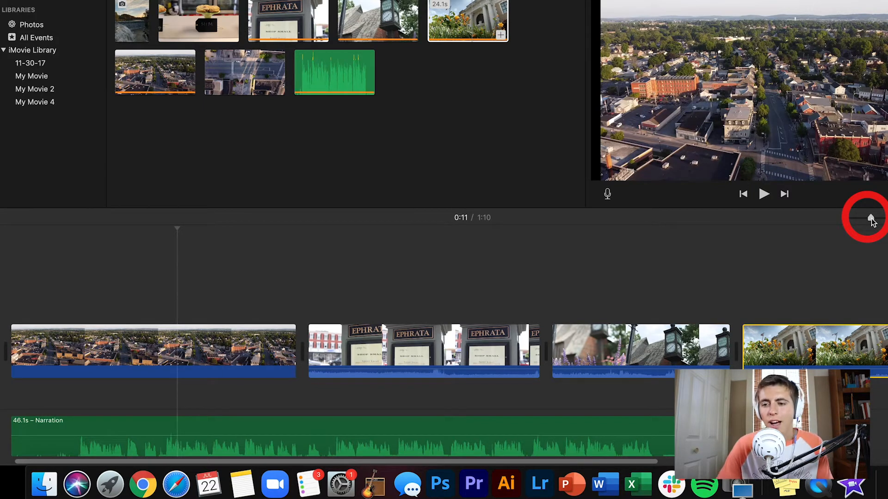
mouse_move(871, 221)
left_mouse_down()
mouse_move(845, 222)
mouse_move(878, 224)
mouse_move(866, 222)
left_mouse_up()
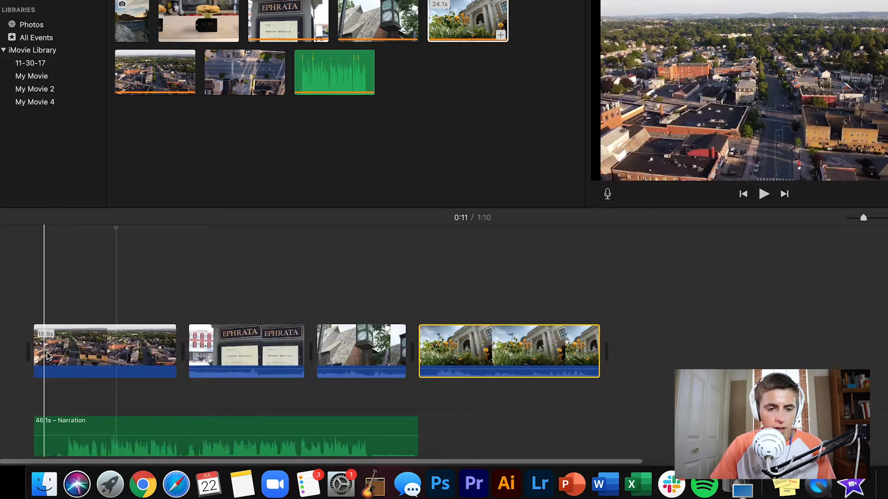
left_click(59, 308)
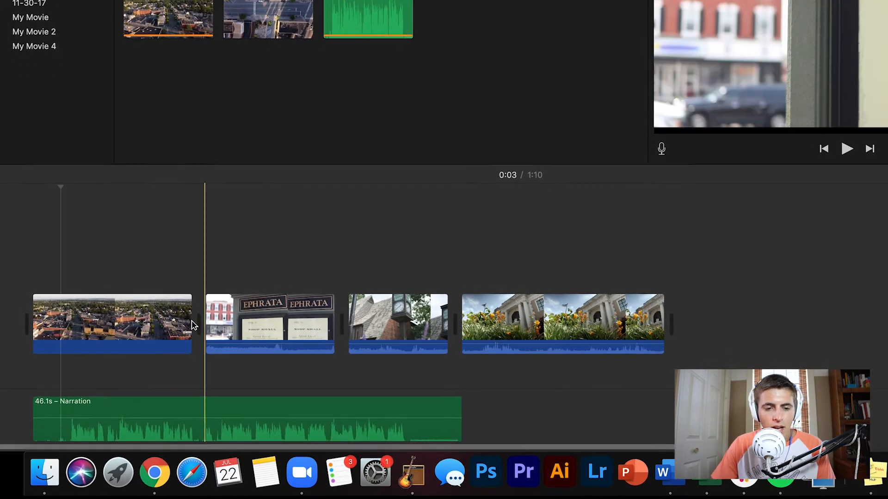
left_click(185, 324)
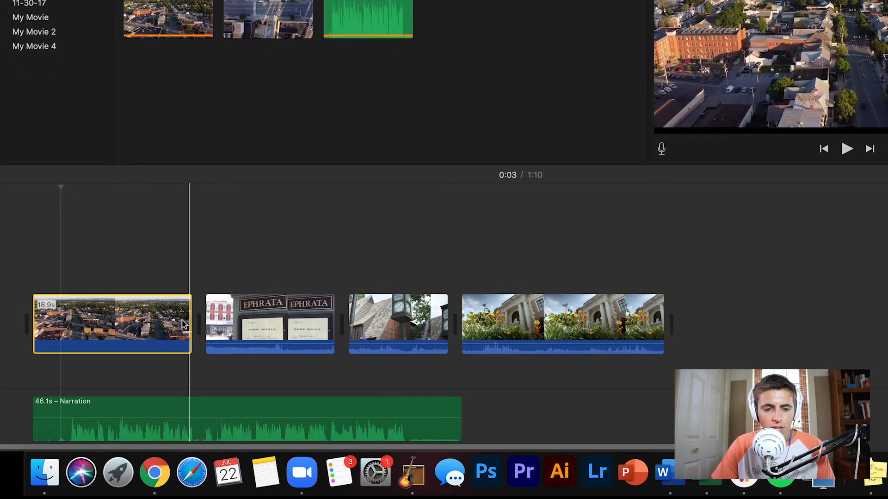
left_click_drag(189, 322, 72, 314)
left_click_drag(215, 315, 147, 315)
left_click_drag(257, 319, 222, 319)
left_click_drag(436, 319, 333, 317)
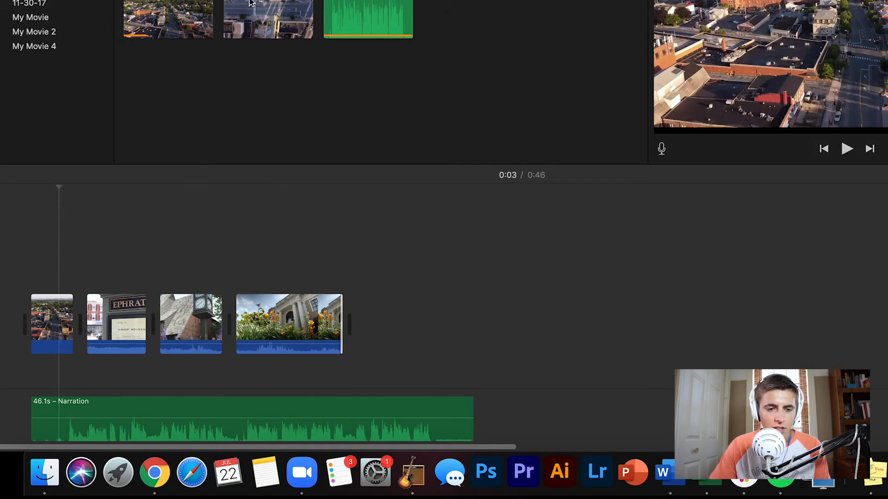
Append the overhead street clip cut to about 14 s to match the narration's end, and trim the flower-fronted building clip at both ends
left_click_drag(296, 21, 594, 325)
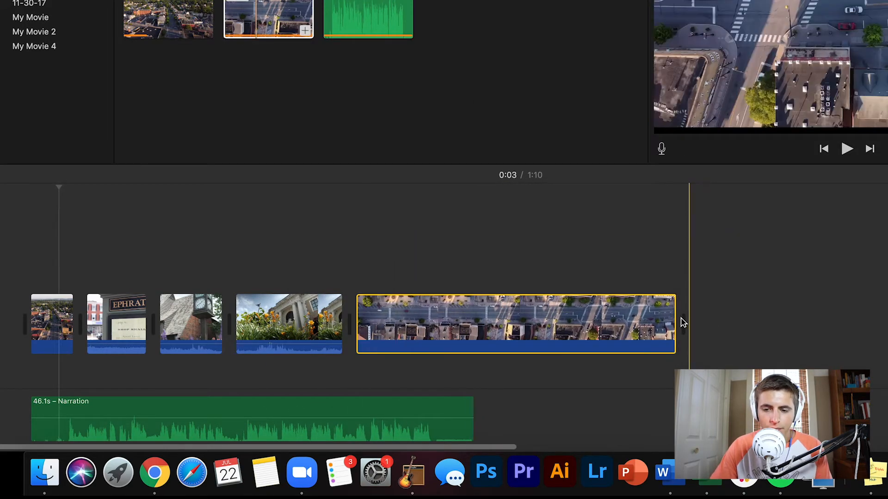
left_click_drag(674, 321, 472, 318)
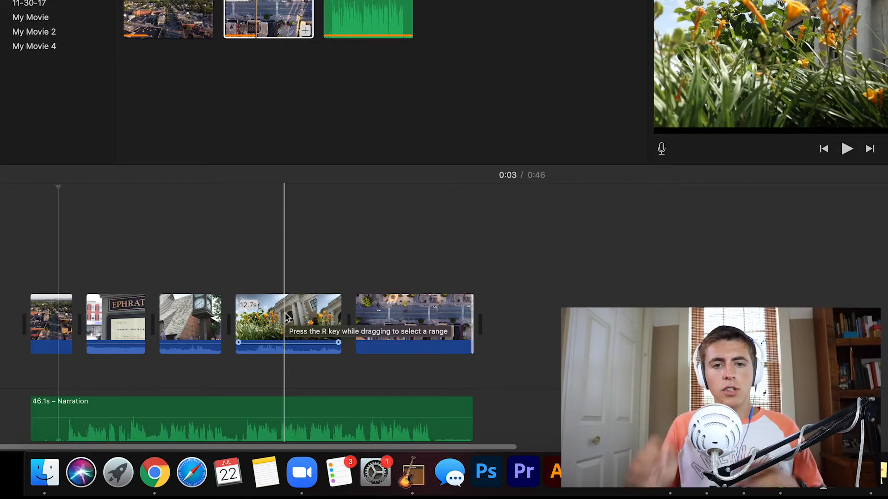
left_click_drag(237, 319, 259, 319)
left_click_drag(339, 320, 336, 320)
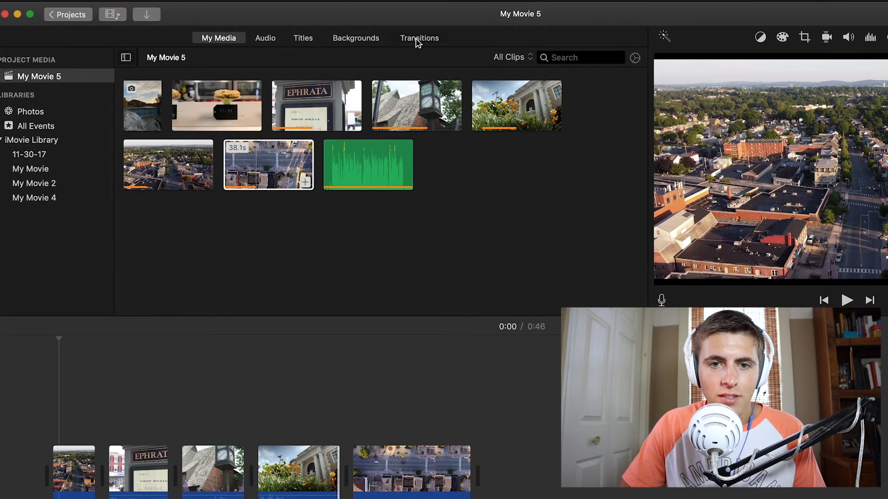
Try a Cube transition at the first cut, replace it with Cross Dissolve, and add Cross Blur and Fade to White at the next two cuts
left_click(418, 2)
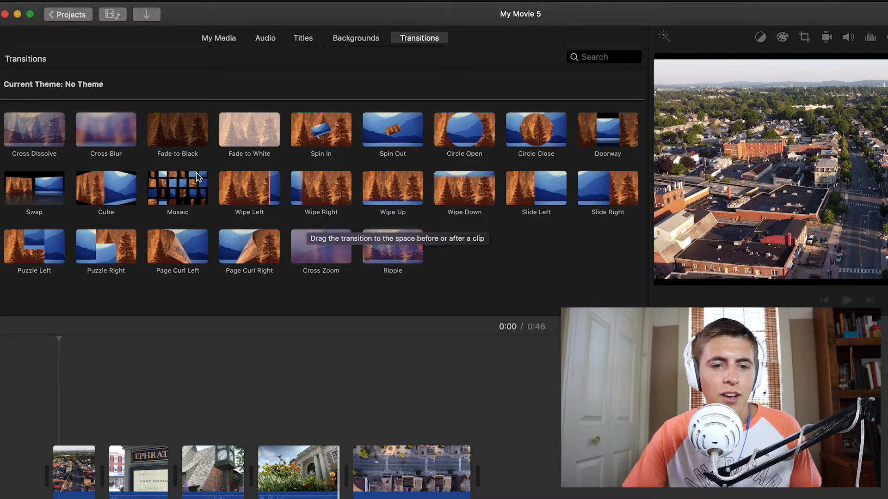
left_click_drag(106, 187, 99, 468)
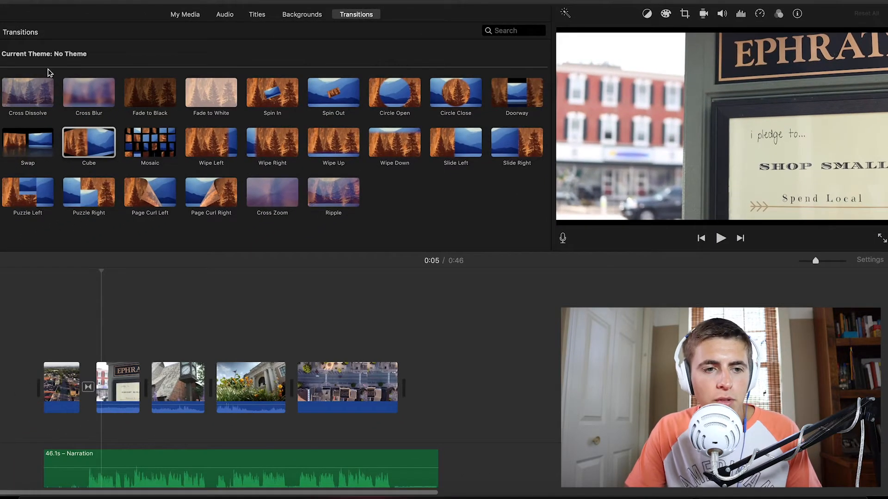
left_click_drag(28, 92, 87, 386)
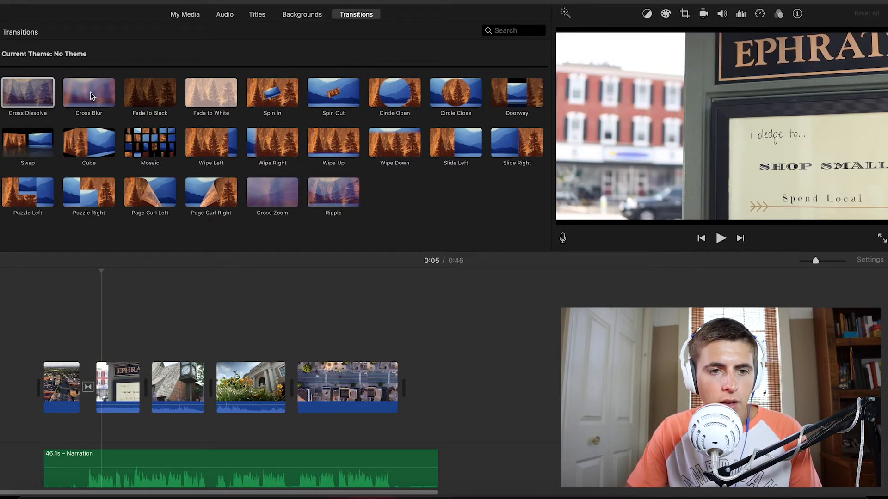
left_click_drag(92, 96, 142, 390)
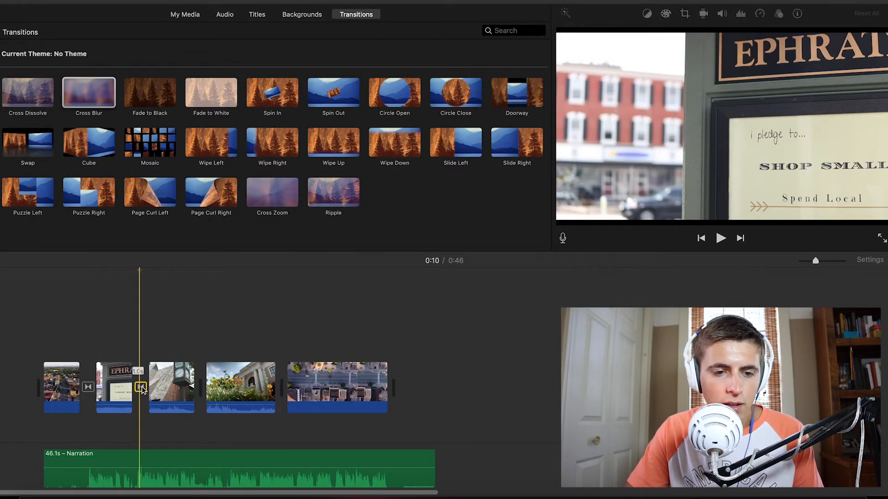
left_click_drag(211, 93, 201, 386)
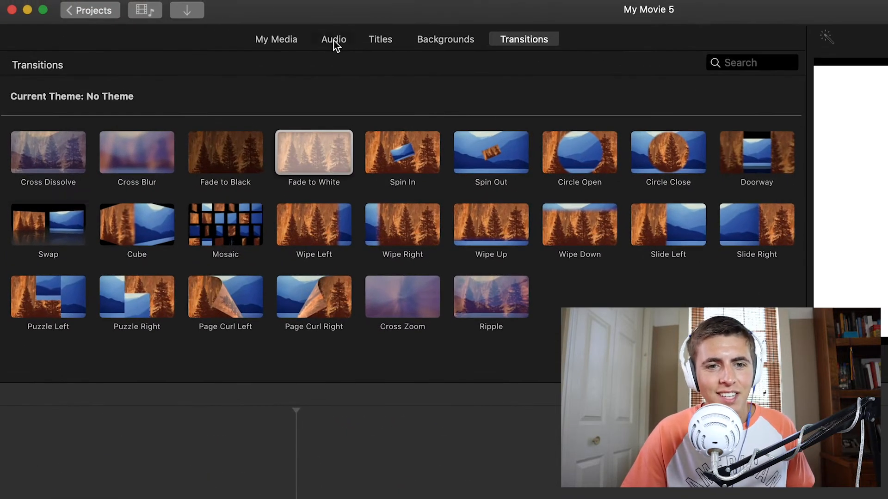
Add the Simple track from the Theme Music sound effects directly beneath the video clips, starting at the beginning of the movie
left_click(334, 41)
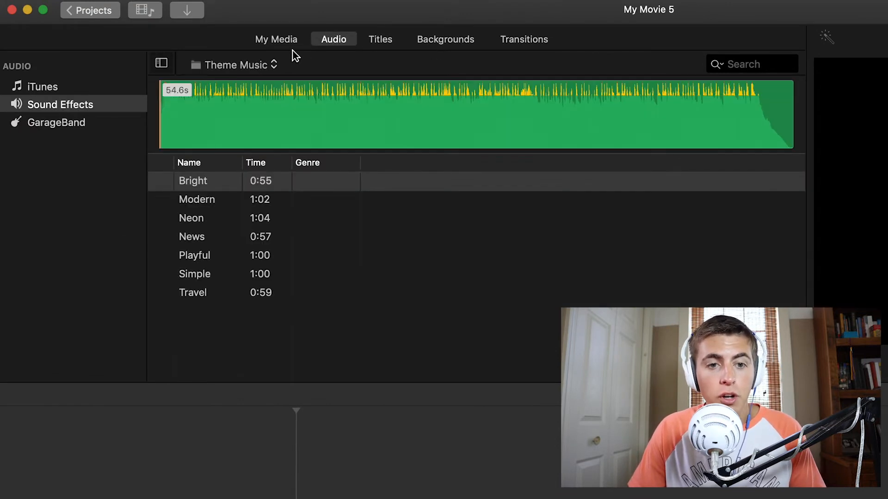
left_click(262, 65)
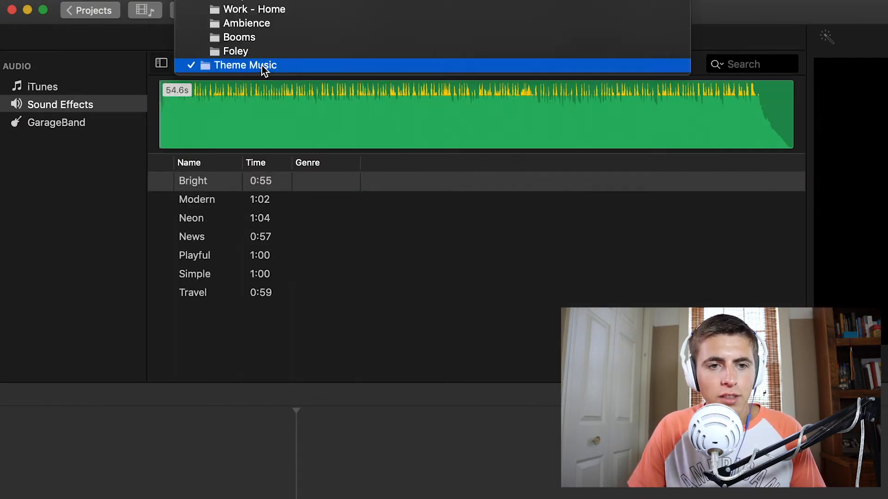
scroll(293, 34, "up", 5)
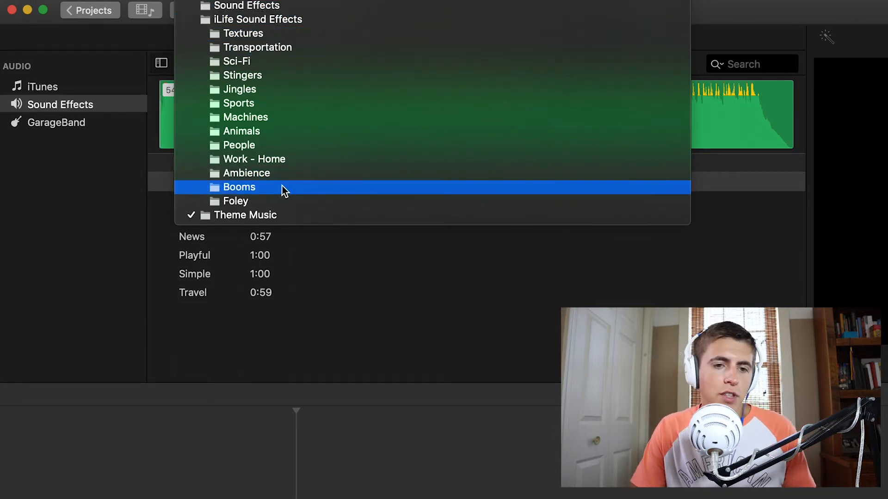
left_click(257, 215)
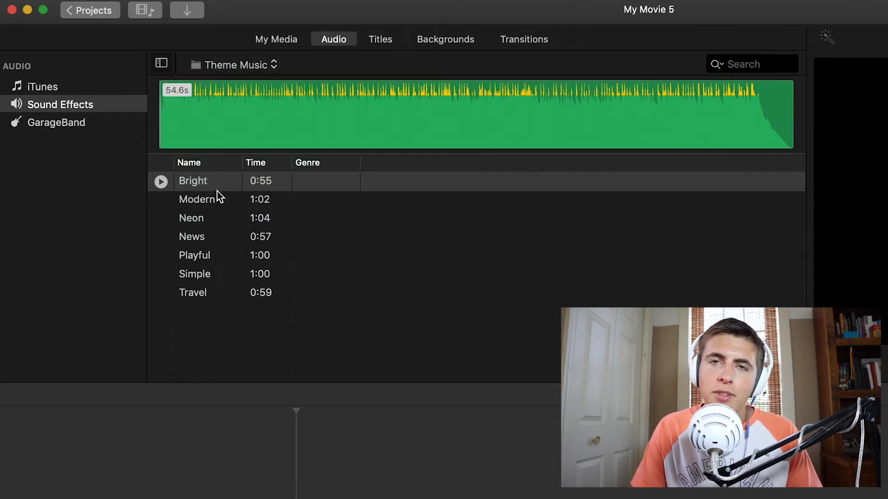
left_click(222, 281)
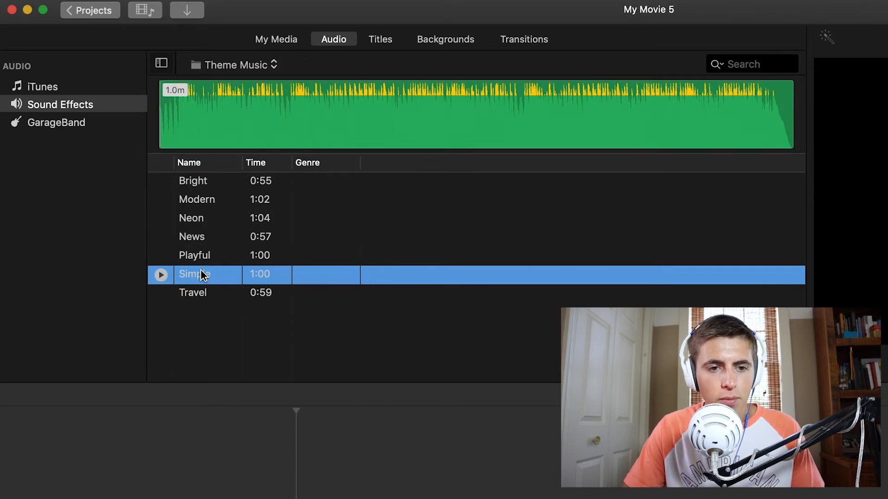
left_click_drag(218, 276, 52, 479)
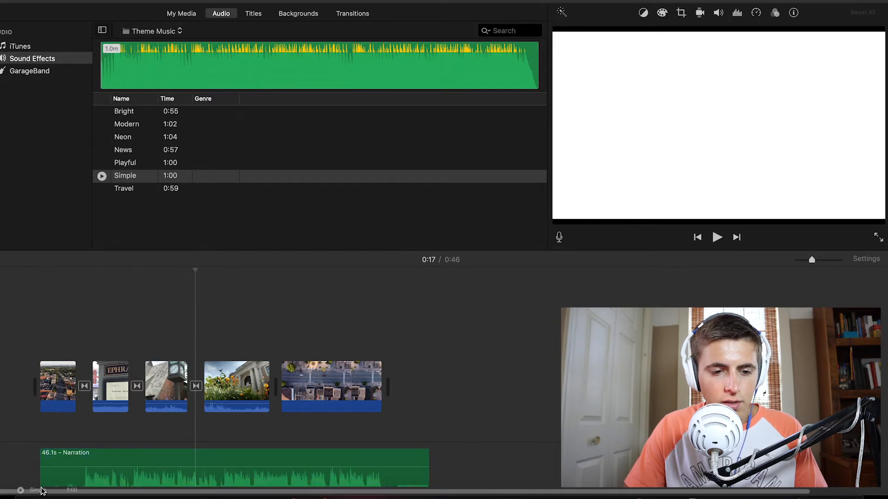
left_click_drag(41, 491, 42, 438)
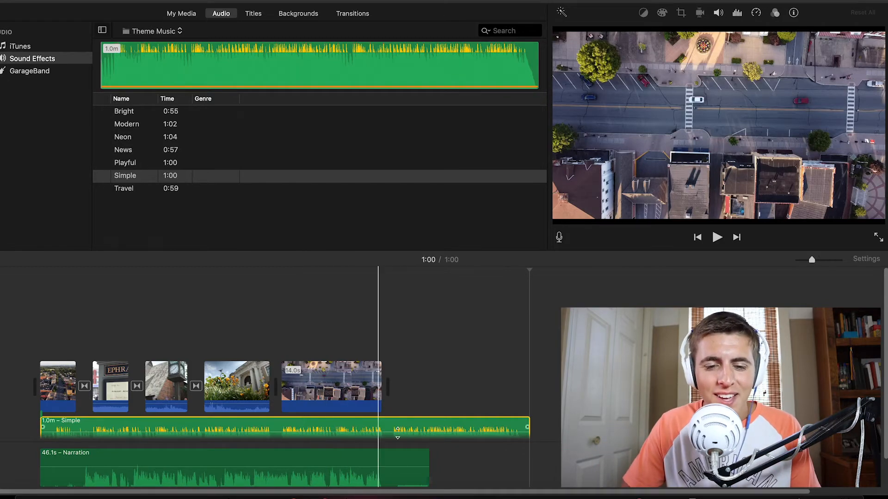
Lower the volume of the Simple music track to about 35%
left_click(350, 428)
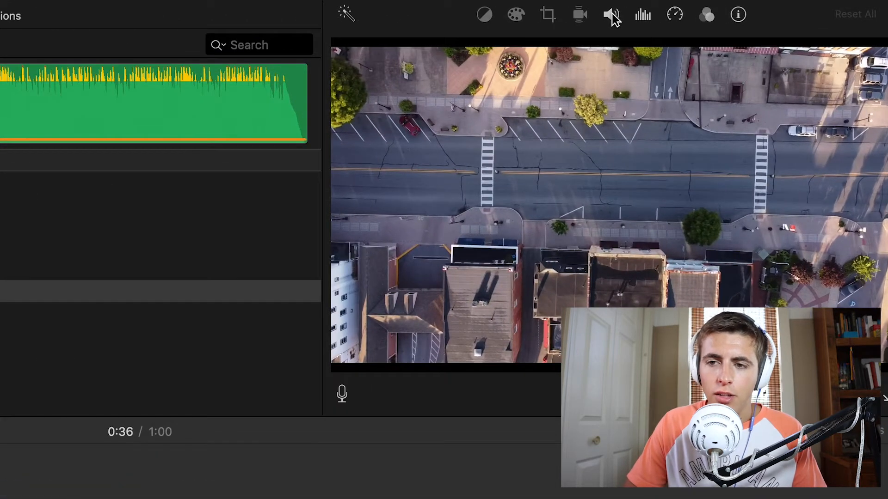
left_click(613, 16)
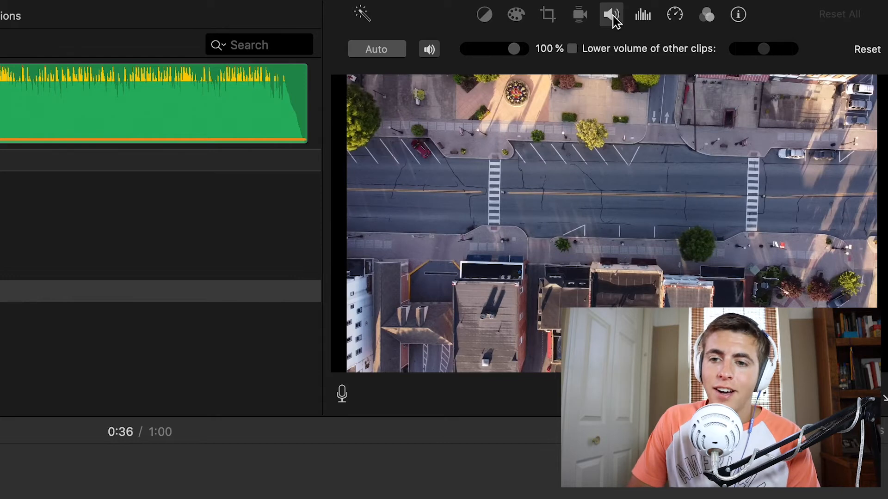
left_click_drag(518, 52, 486, 53)
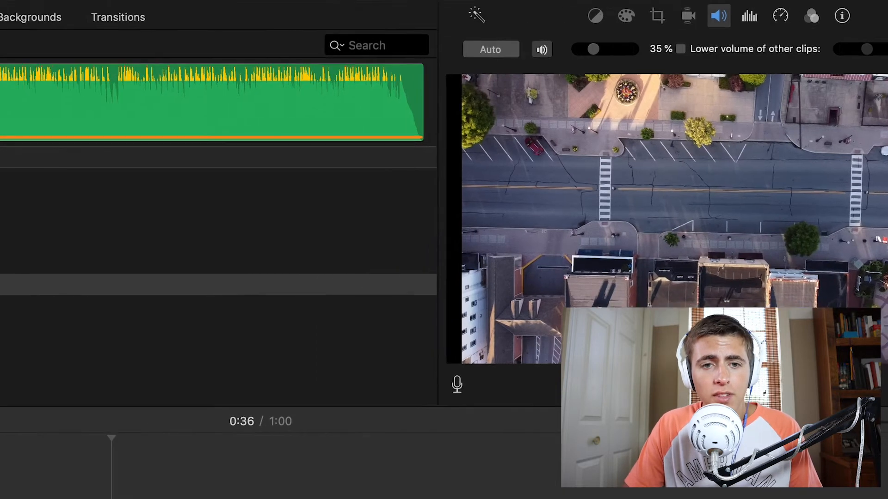
Add the Expand title above the first clip at the start of the movie and change its text to "My Story"
left_click(394, 20)
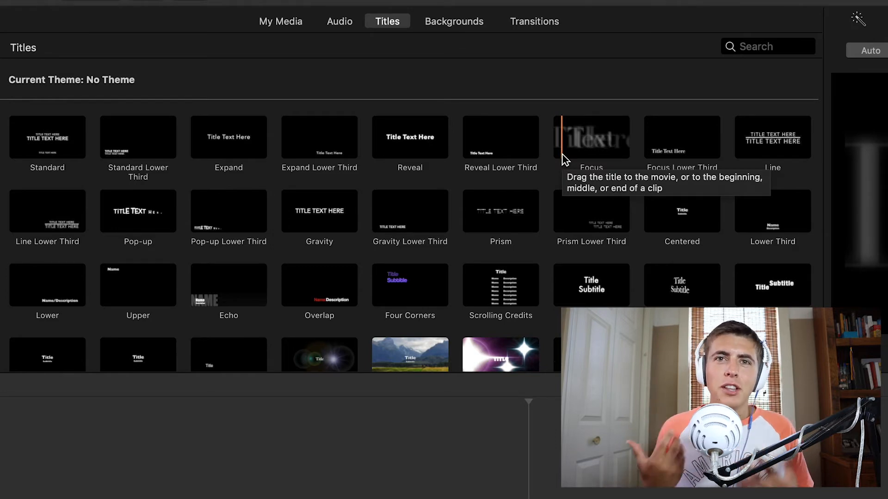
left_click_drag(231, 143, 41, 359)
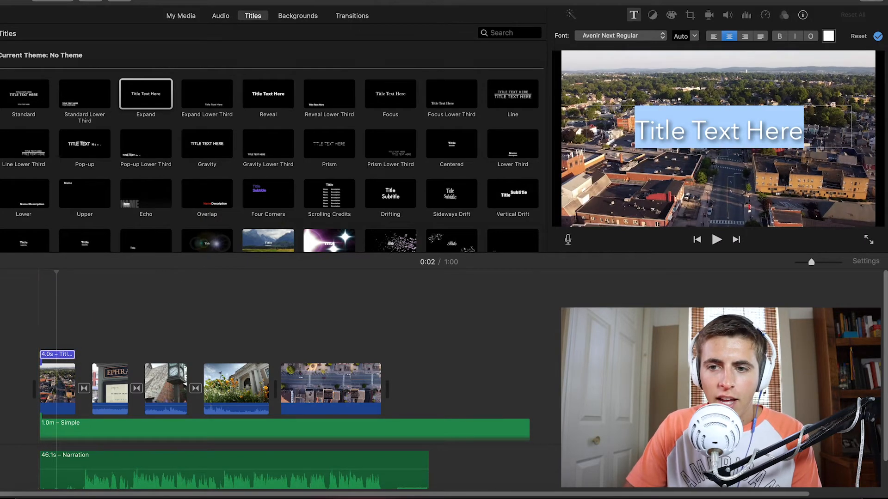
left_click(699, 127)
left_click(801, 128)
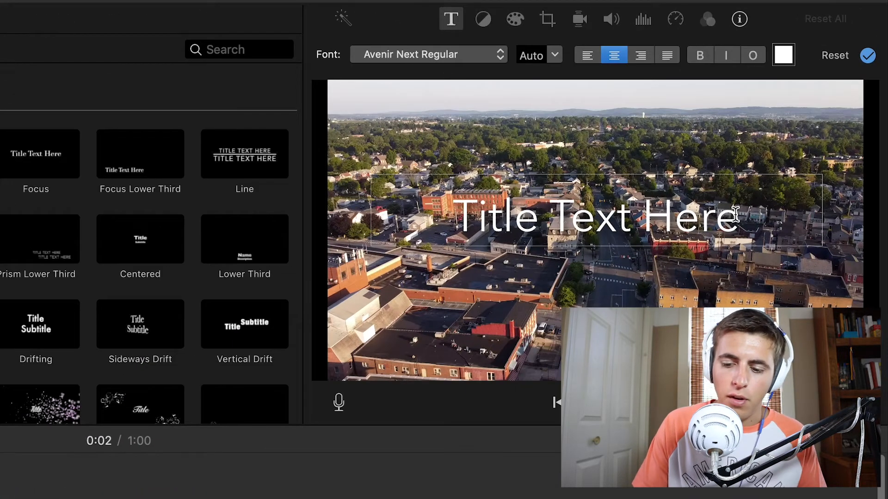
key("BackSpace")
key("BackSpace")
key("BackSpace")
key("BackSpace")
key("BackSpace")
key("BackSpace")
key("BackSpace")
key("BackSpace")
key("BackSpace")
key("BackSpace")
key("BackSpace")
key("BackSpace")
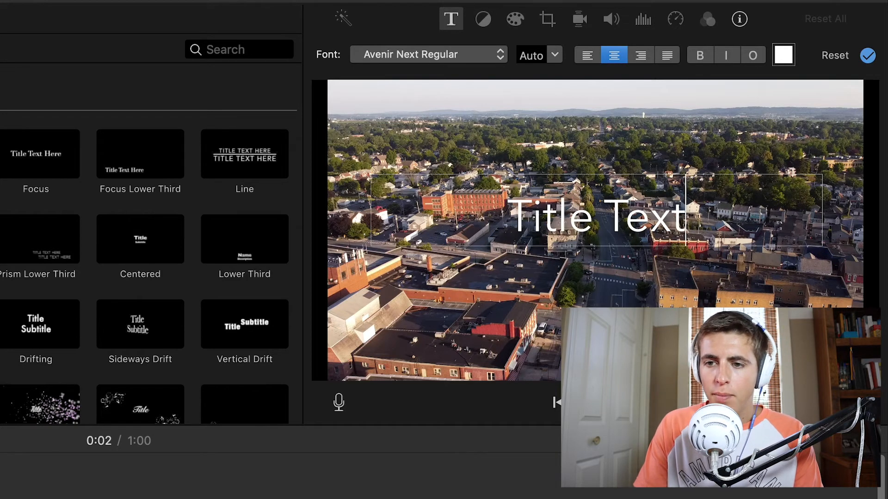
key("BackSpace")
key("BackSpace")
key("BackSpace")
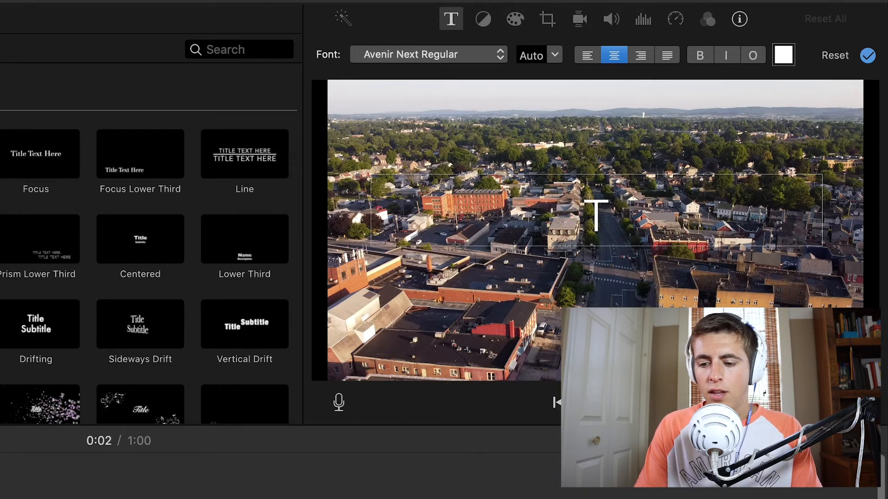
type("My Story")
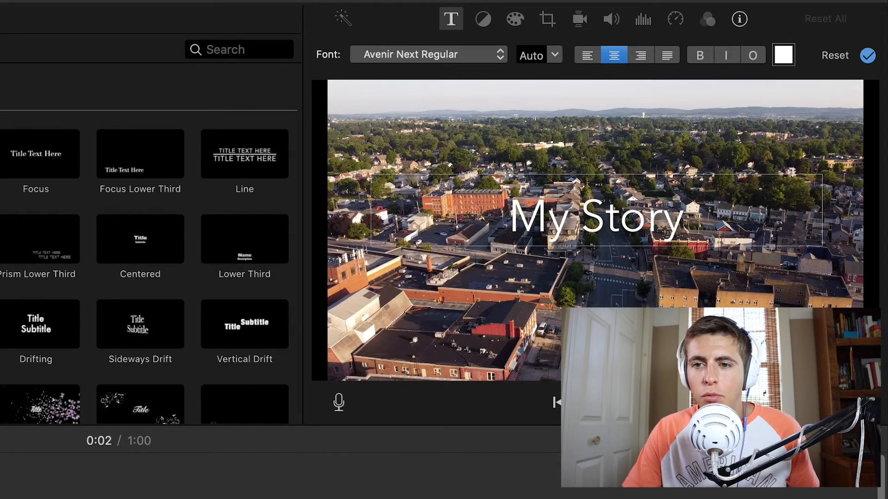
Format the "My Story" title text in bold Avenir Next Heavy and color it red
left_click_drag(687, 227, 469, 220)
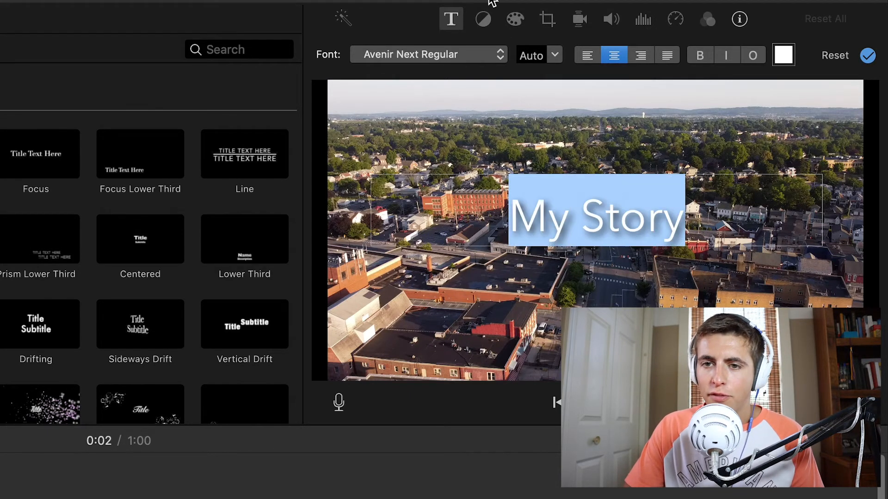
left_click(439, 56)
left_click(422, 134)
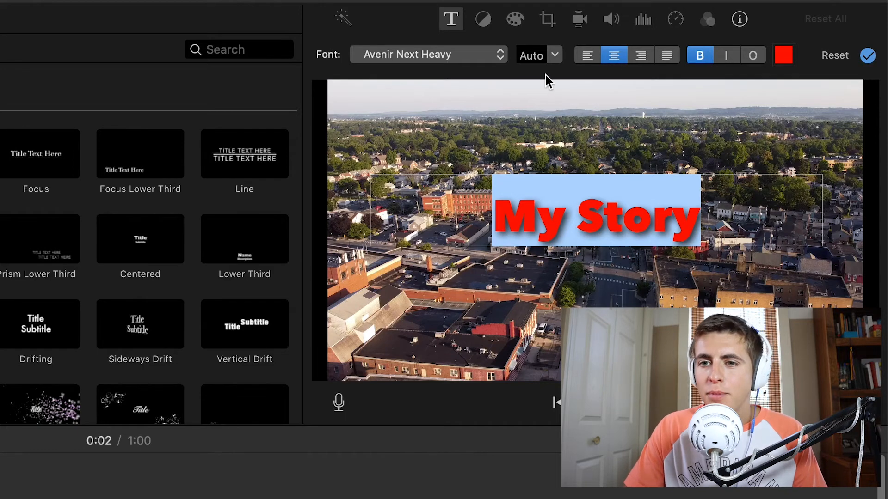
left_click(672, 198)
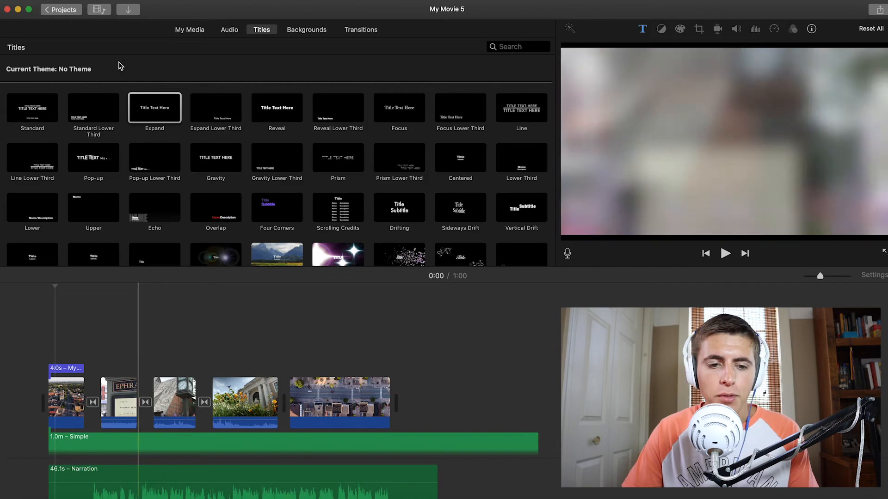
Append the waterfall photo from the project media to the end of the timeline, after the overhead street clip
left_click(191, 30)
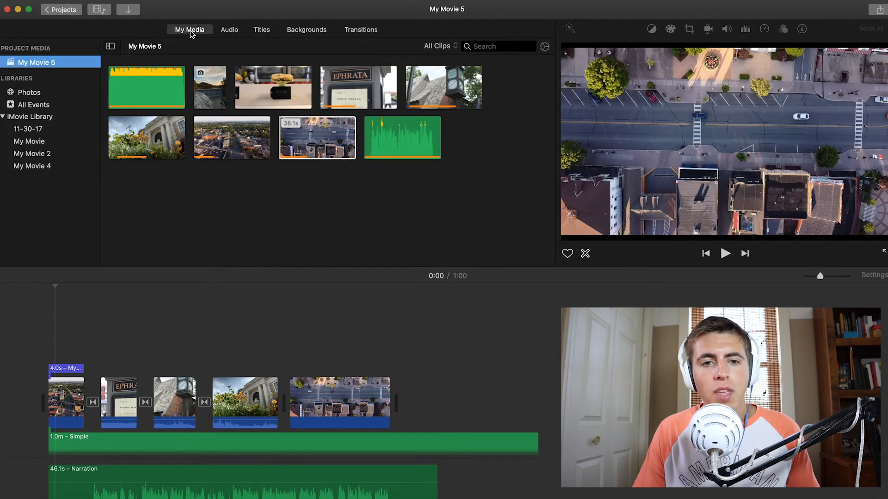
left_click_drag(213, 96, 421, 377)
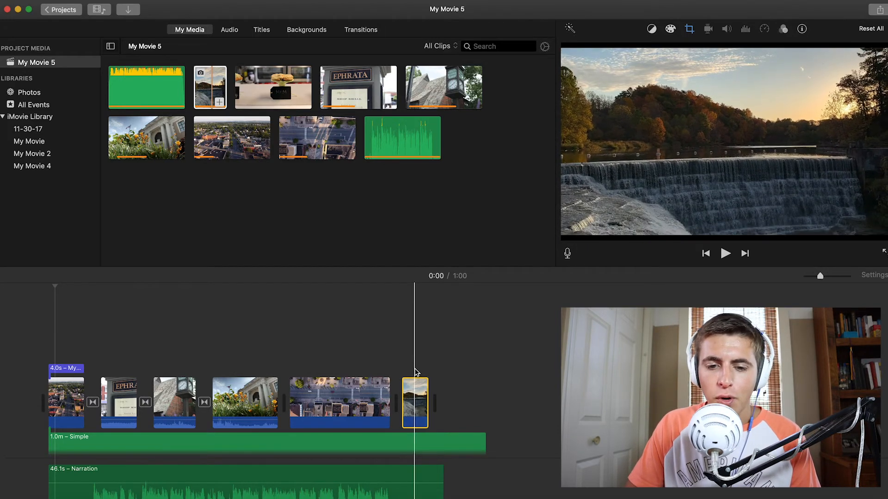
Set the waterfall photo's Ken Burns start frame on the sky at its top and a smaller end frame near the bottom
left_click(410, 402)
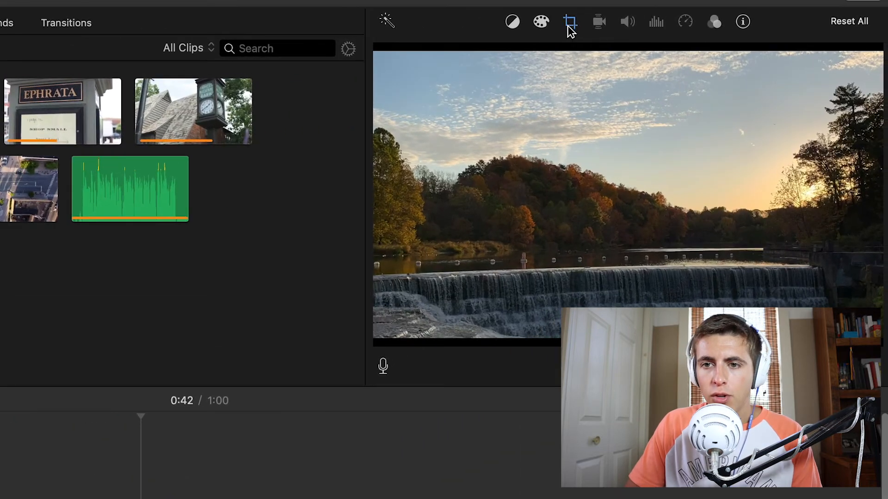
left_click(570, 22)
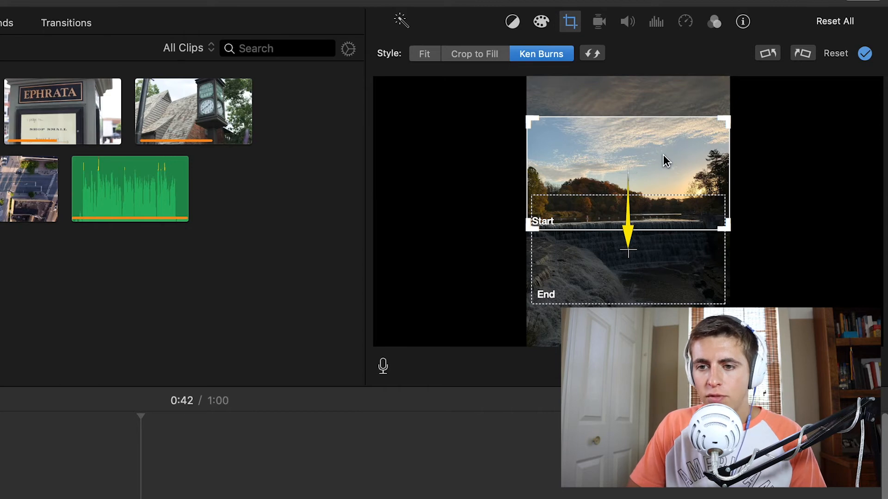
left_click_drag(657, 151, 658, 109)
left_click_drag(662, 244, 664, 287)
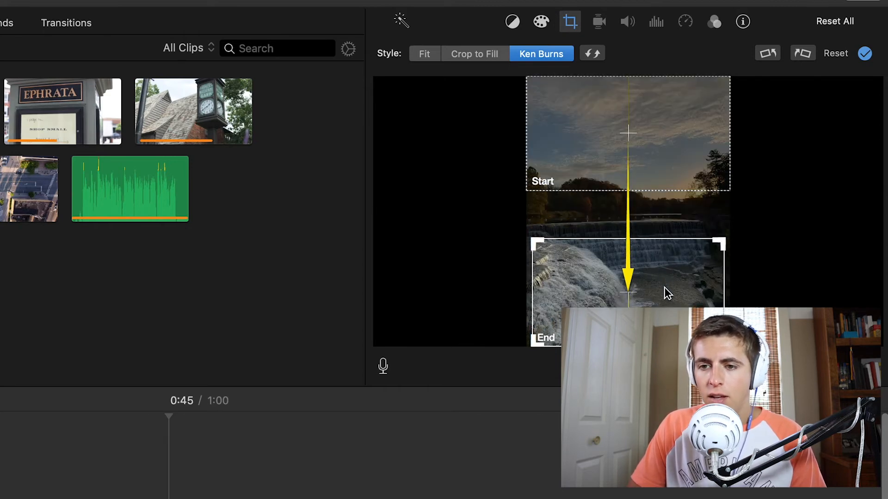
left_click_drag(724, 243, 670, 269)
left_click_drag(667, 300, 666, 290)
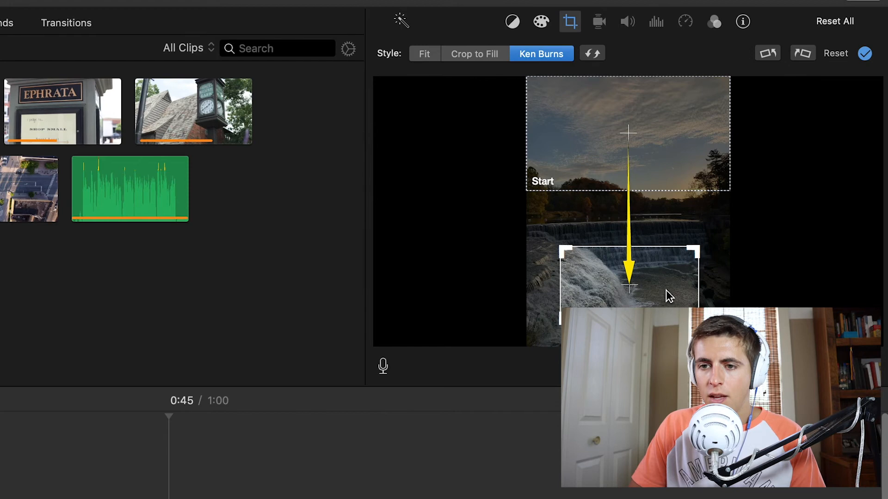
Reverse the photo's Ken Burns movement so the start frame covers the bottom and the smaller end frame sits on the sky
left_click_drag(677, 183, 672, 337)
left_click_drag(608, 281, 647, 185)
left_click_drag(616, 267, 572, 101)
left_click_drag(679, 222, 654, 299)
left_click_drag(633, 140, 656, 149)
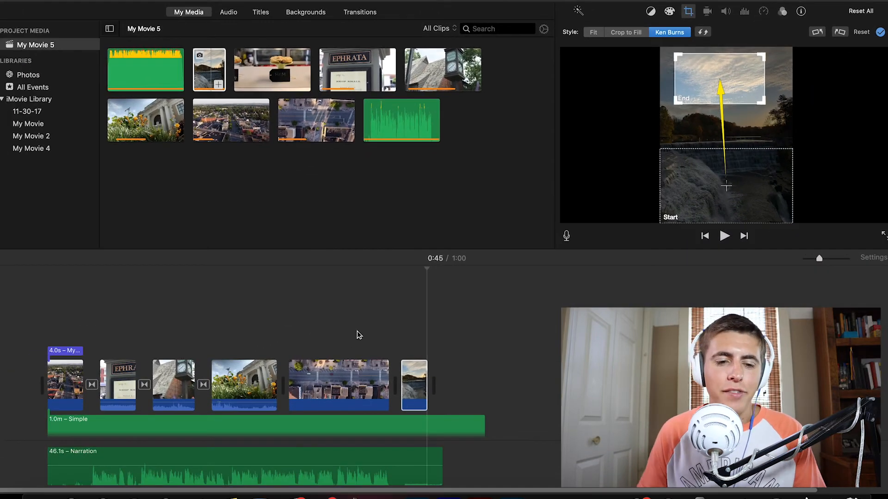
Lower the volume levels of the Ephrata sign clip and the clock clip all the way down to mute them
left_click(120, 334)
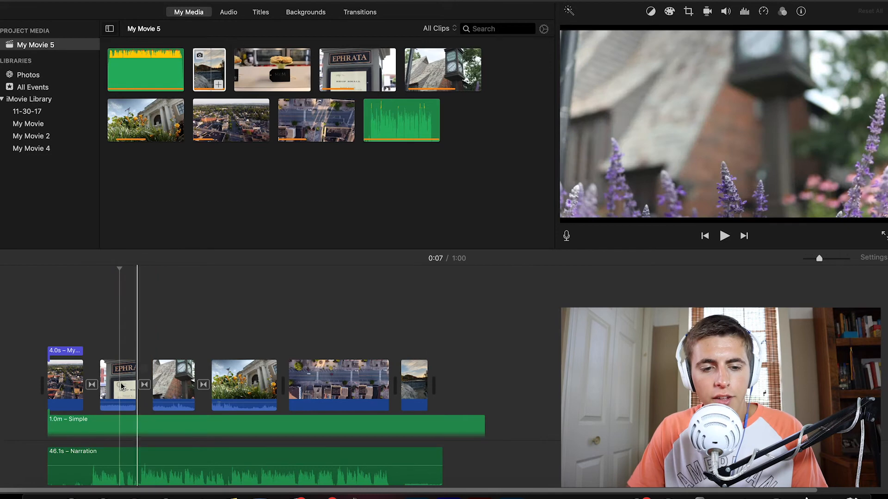
left_click(119, 393)
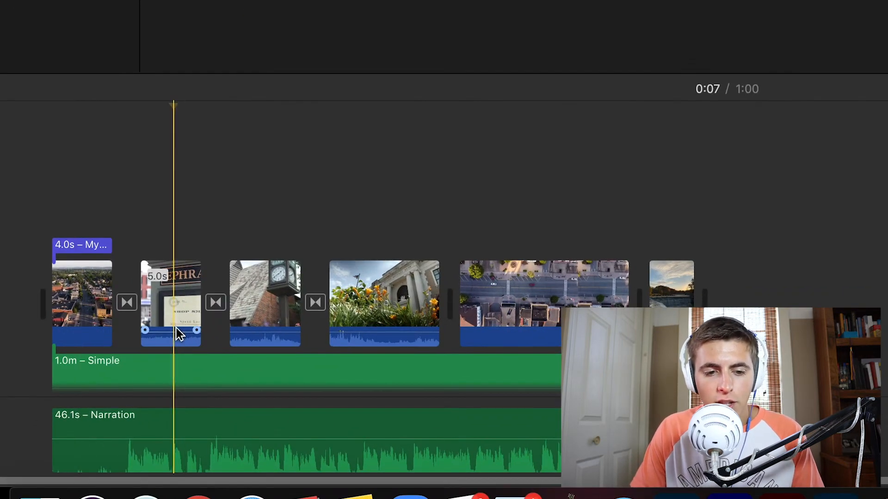
left_click_drag(176, 333, 174, 382)
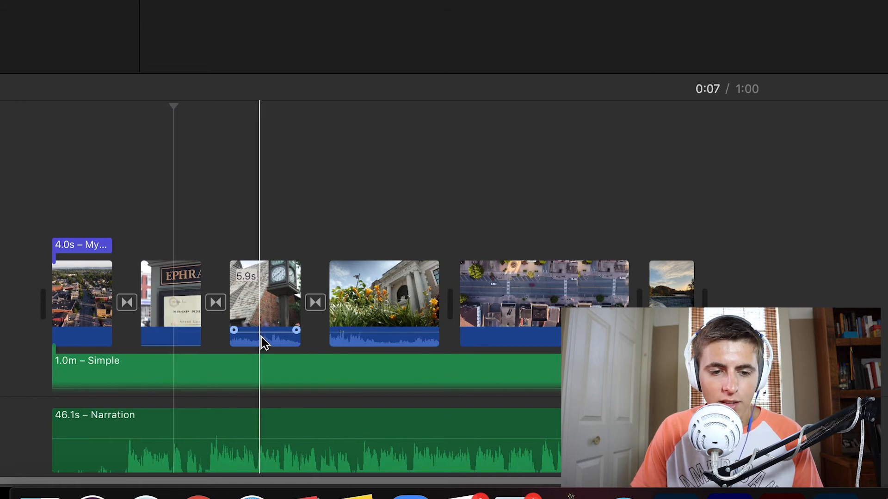
left_click_drag(262, 334, 265, 365)
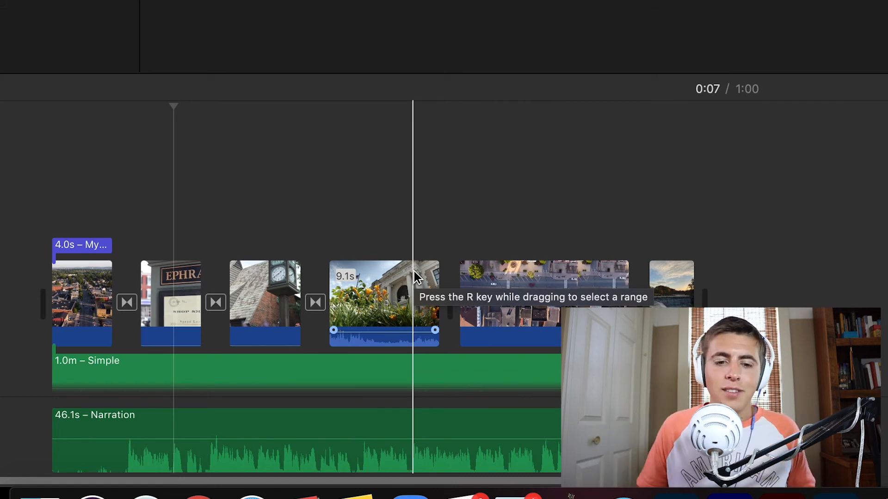
Turn on background noise reduction for the flower-fronted building clip, trying 60% and 100% before setting it to 55%
left_click(372, 287)
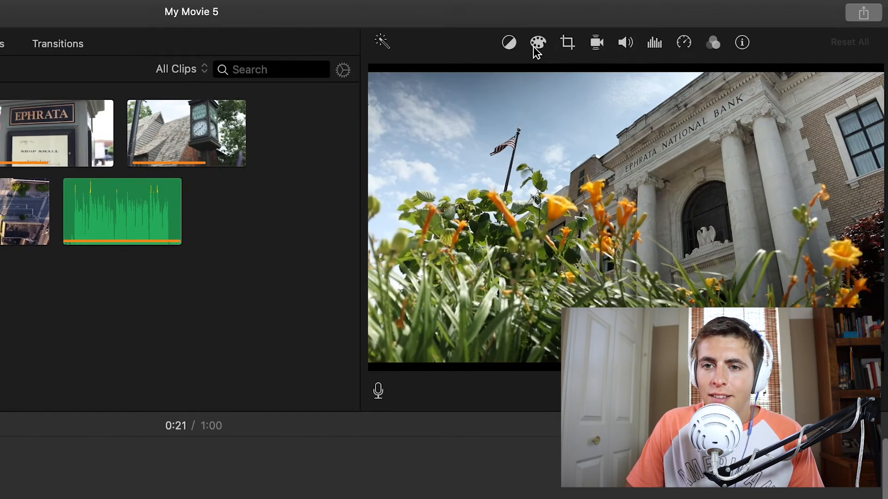
left_click(649, 43)
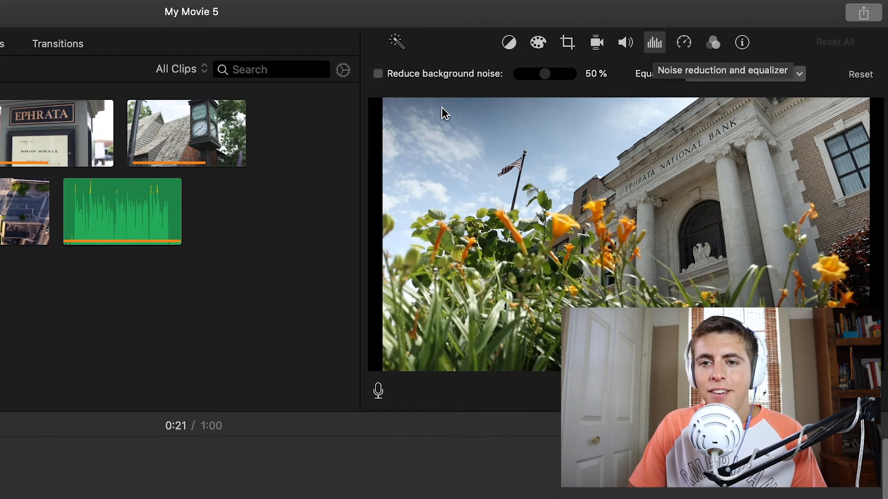
left_click(381, 75)
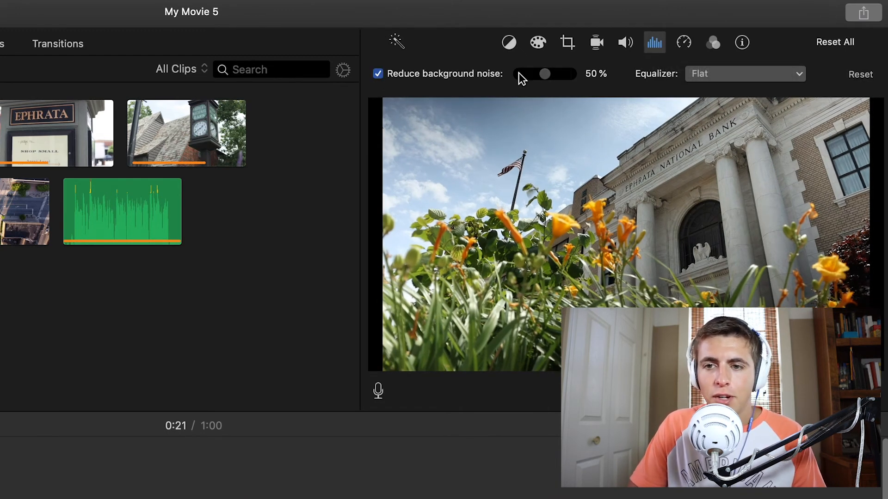
left_click_drag(545, 74, 551, 74)
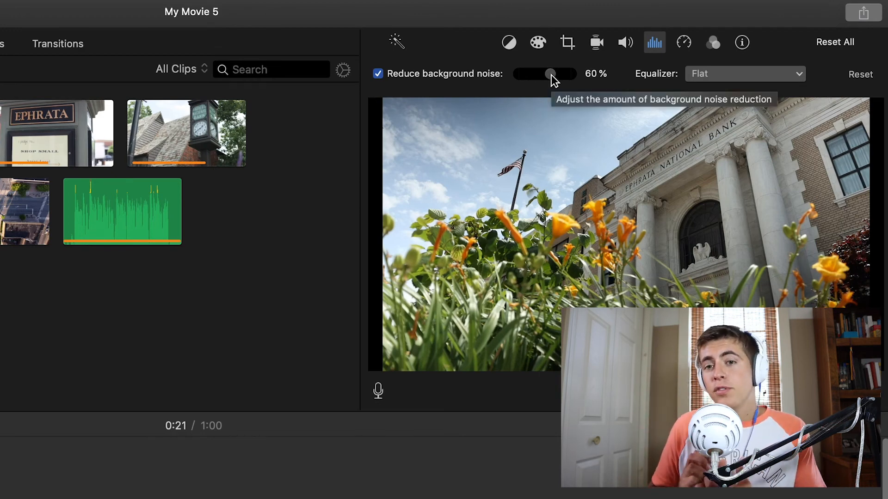
left_click_drag(552, 74, 665, 80)
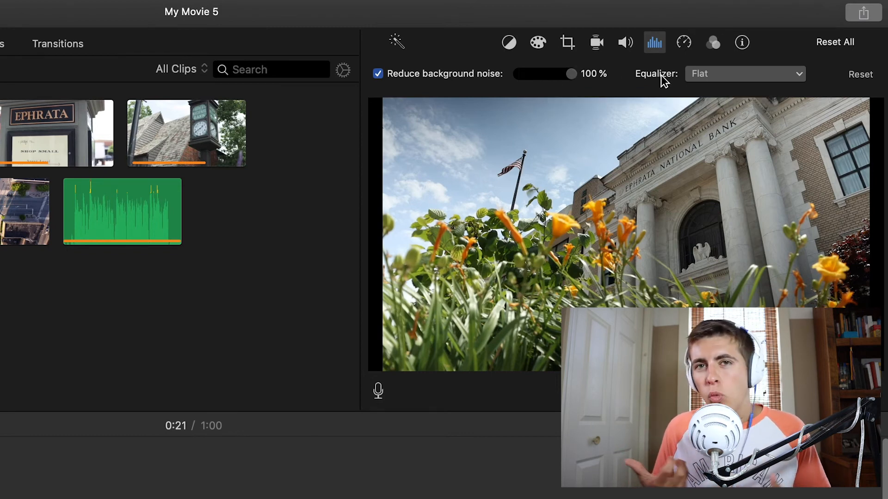
left_click_drag(575, 76, 551, 74)
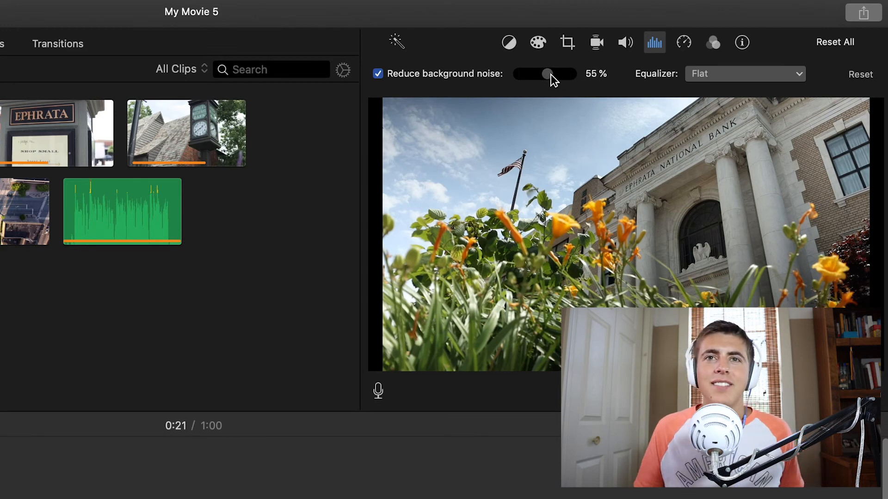